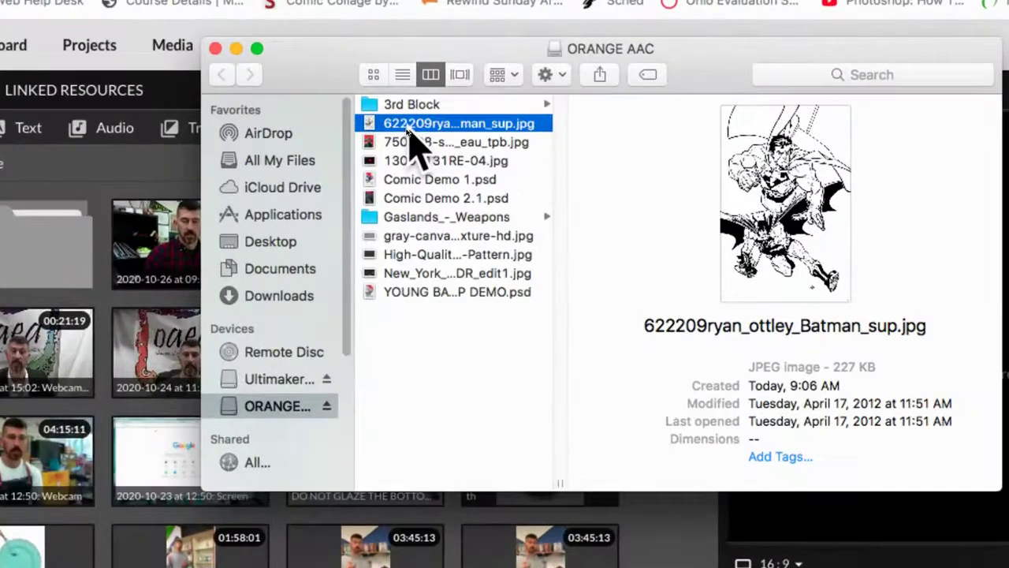
Open 622209ryan_ottley_Batman_sup.jpg from Finder in Adobe Photoshop CC 2018
left_click(407, 127)
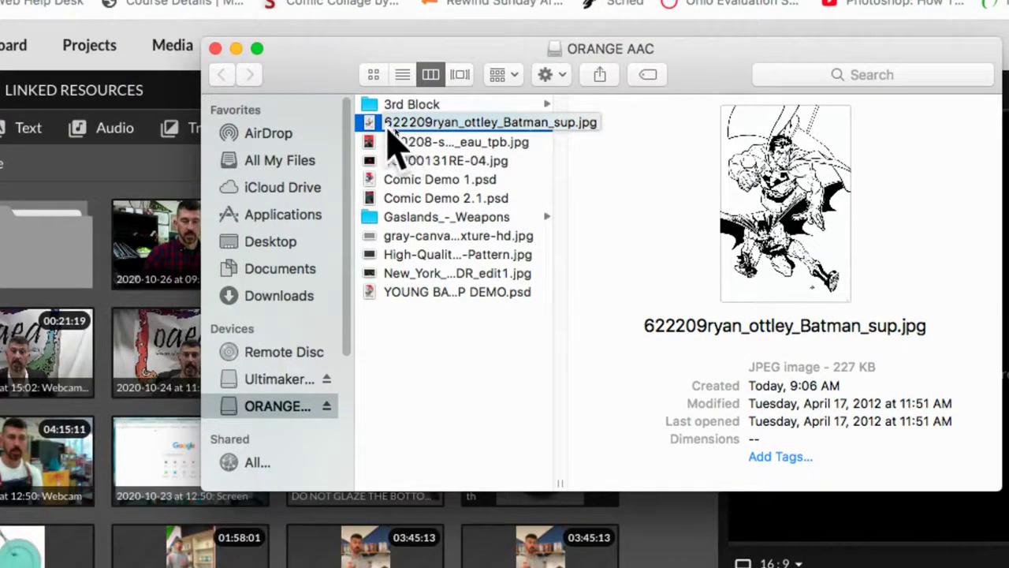
right_click(383, 129)
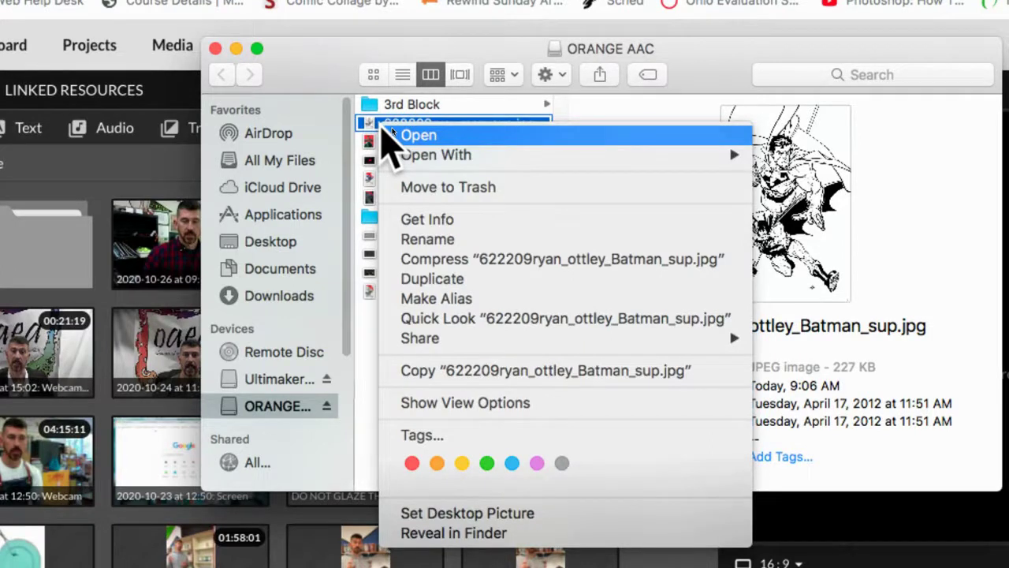
mouse_move(436, 154)
left_click(879, 212)
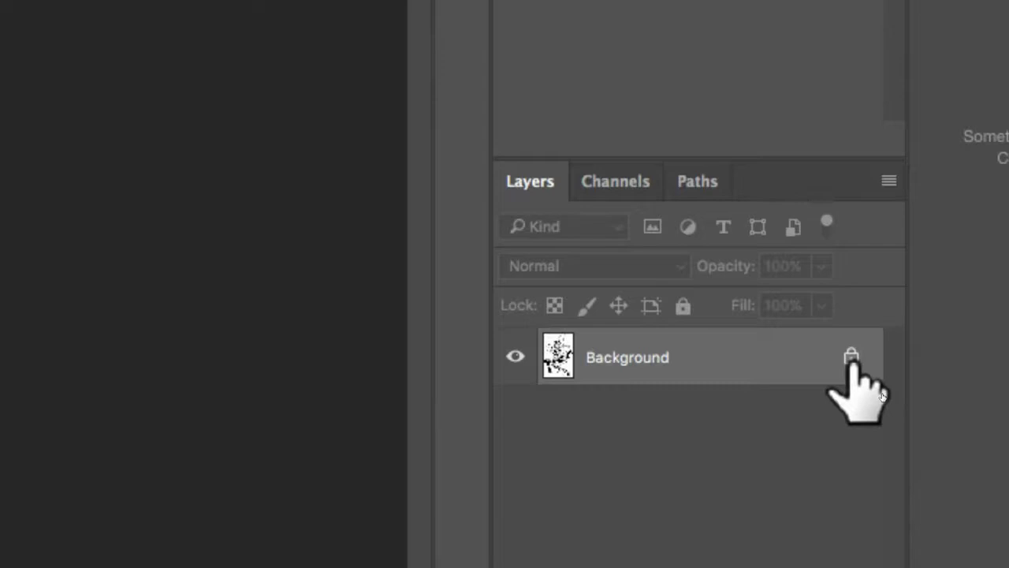
Unlock the Background layer so it becomes the editable Layer 0
left_click(852, 360)
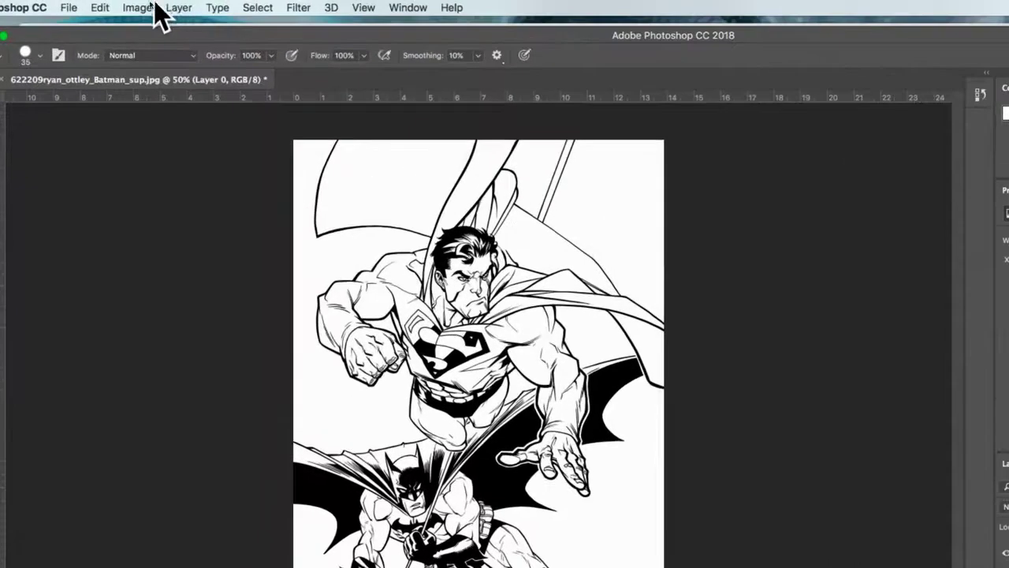
left_click(149, 5)
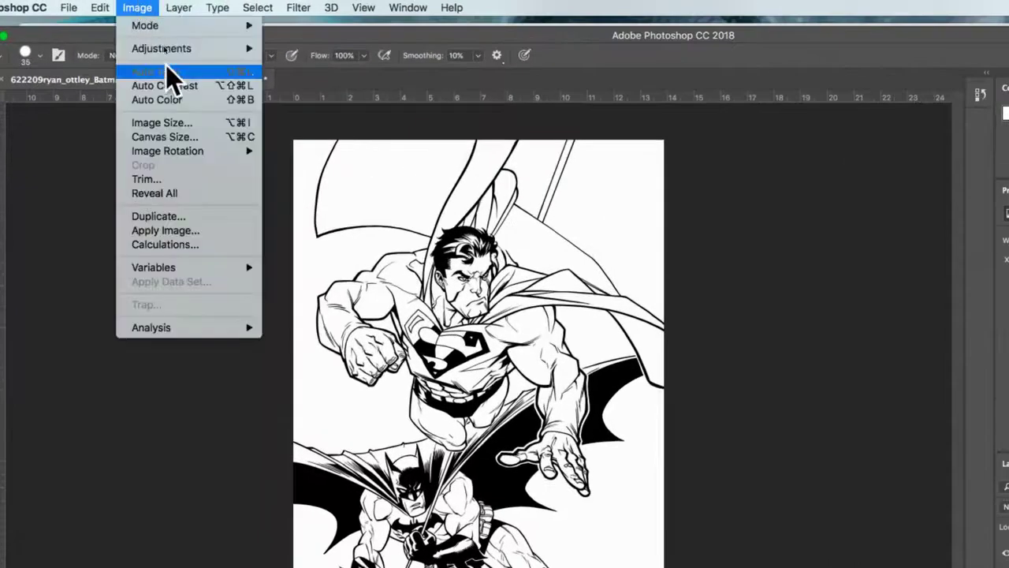
mouse_move(161, 48)
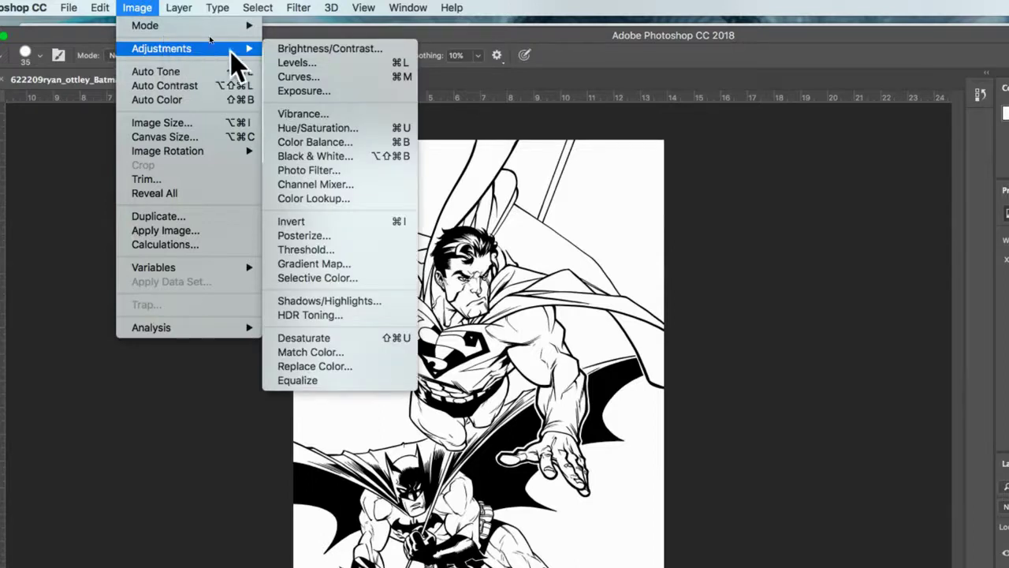
left_click(314, 49)
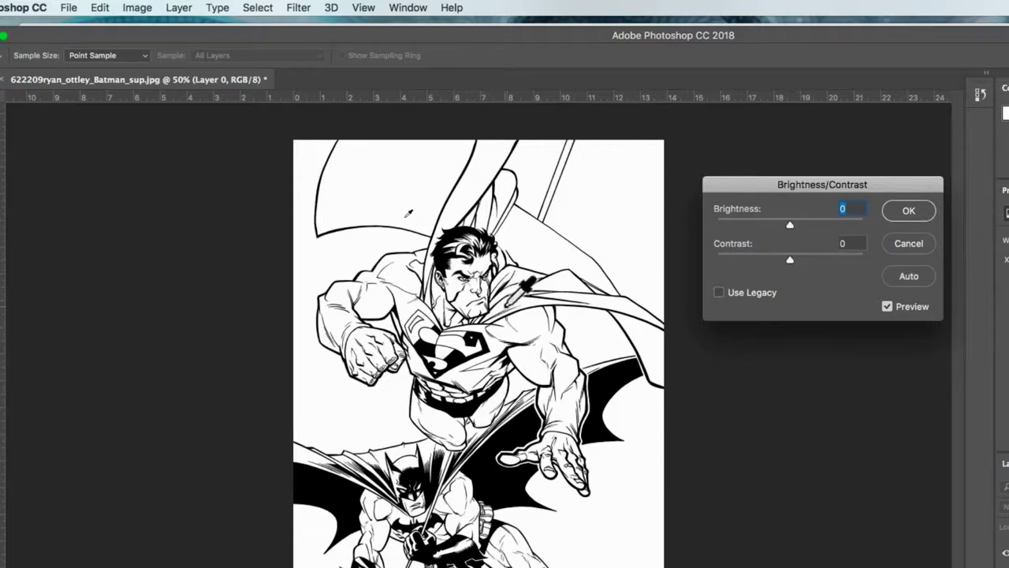
left_click(903, 272)
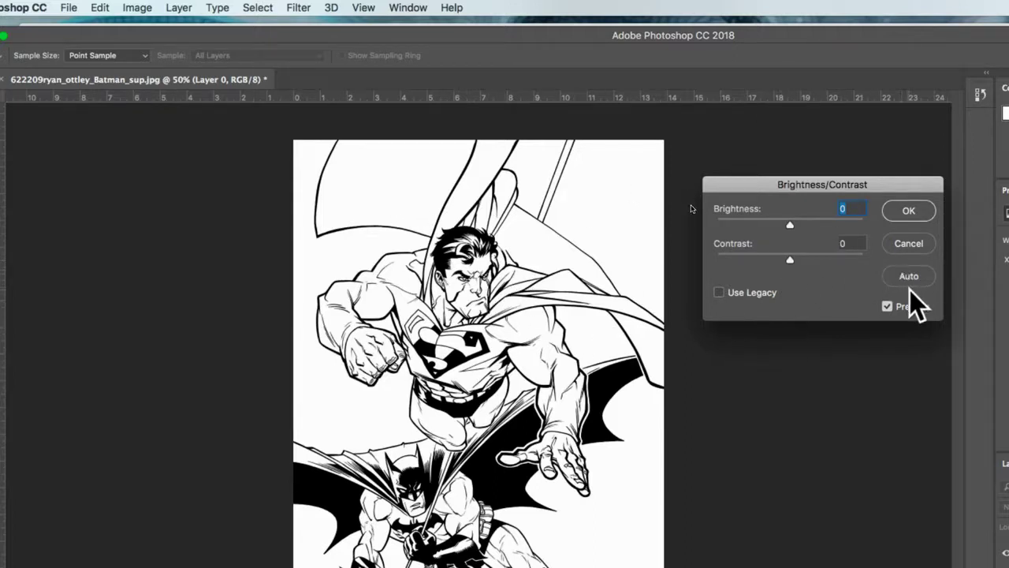
left_click(909, 211)
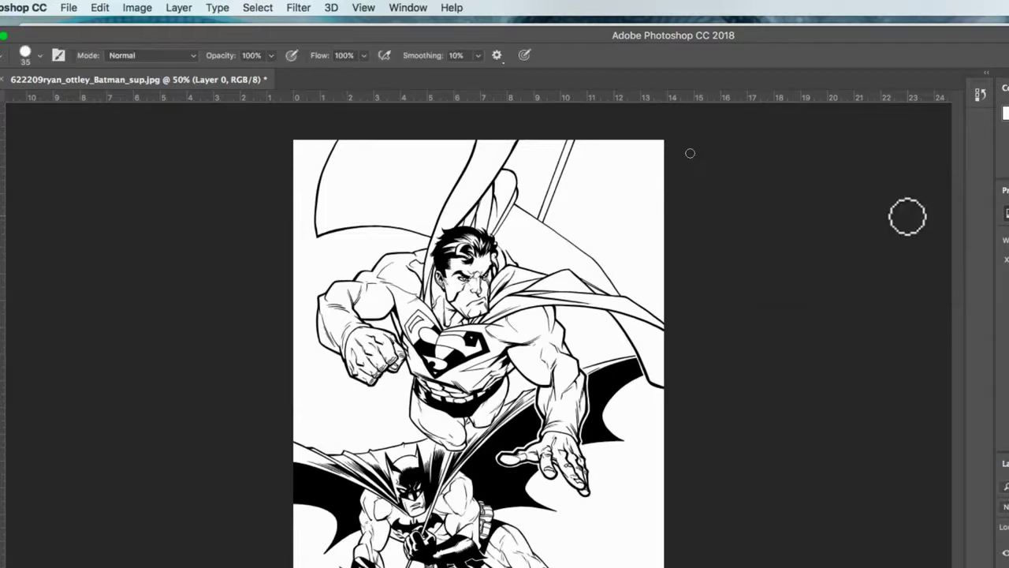
left_click(137, 8)
mouse_move(162, 49)
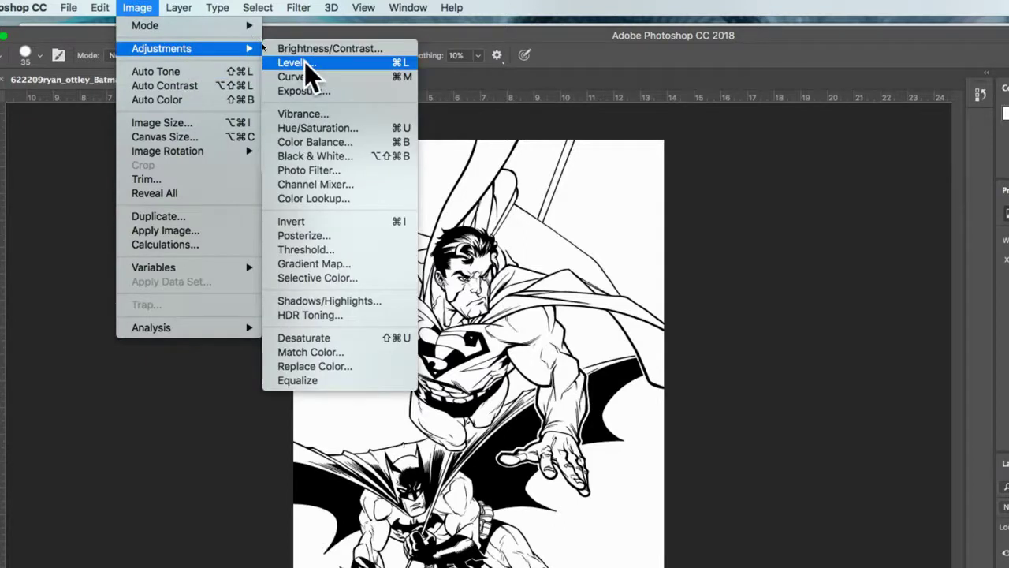
left_click(304, 62)
left_click_drag(890, 213, 657, 168)
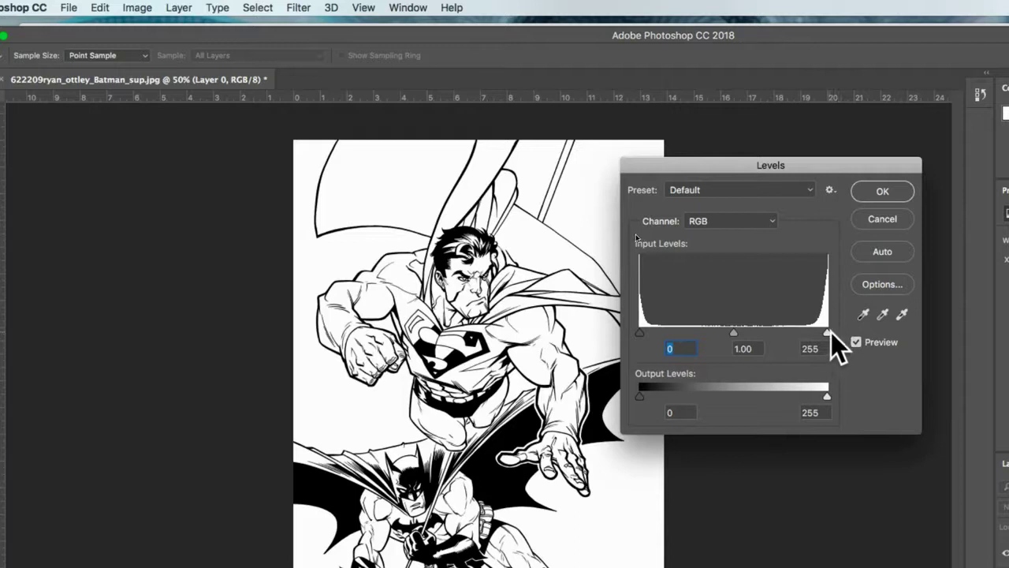
left_click(886, 193)
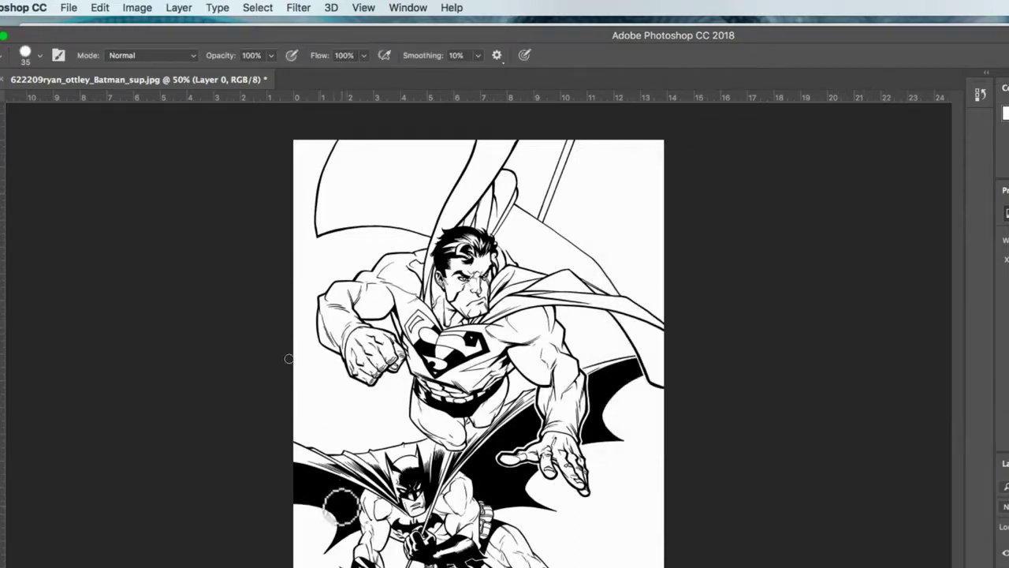
key("f")
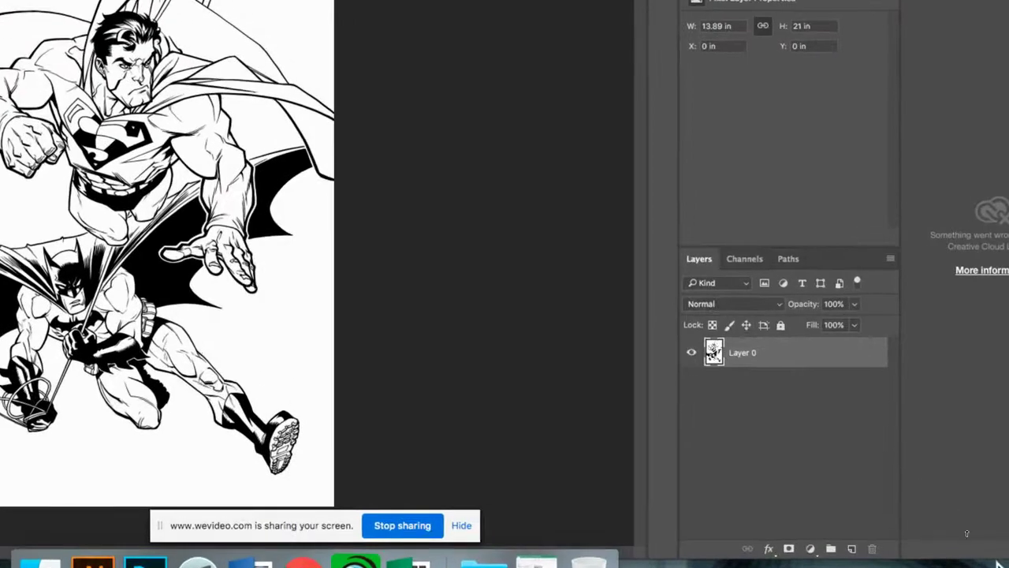
Duplicate Layer 0, then its copy, producing Layer 0 copy and Layer 0 copy 2
right_click(741, 356)
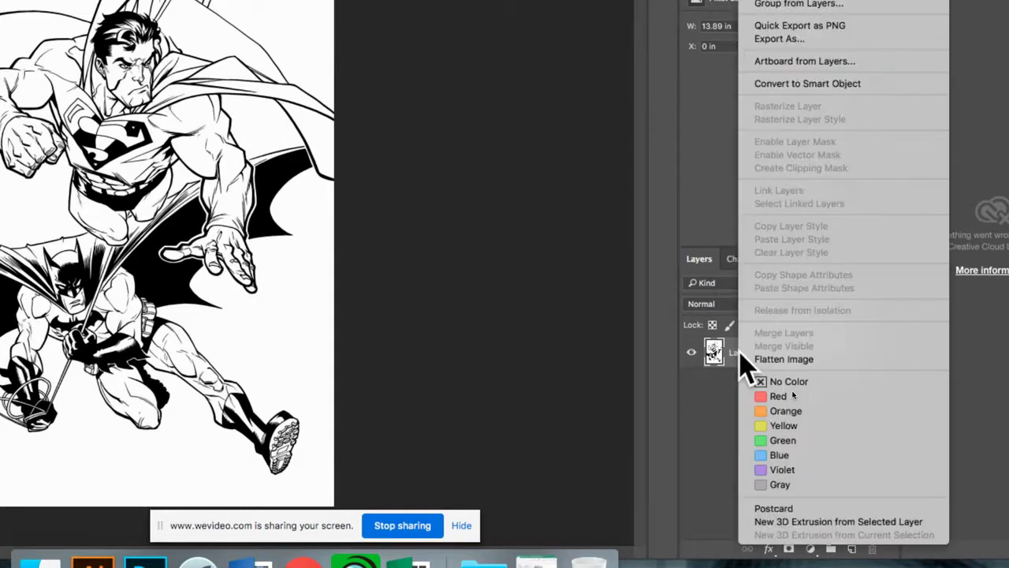
left_click(808, 70)
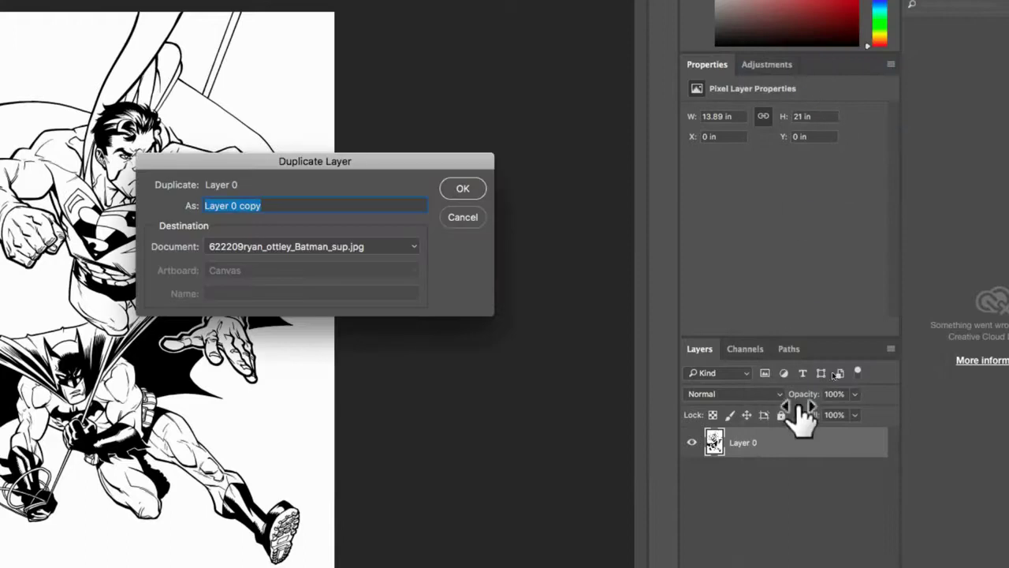
left_click(463, 190)
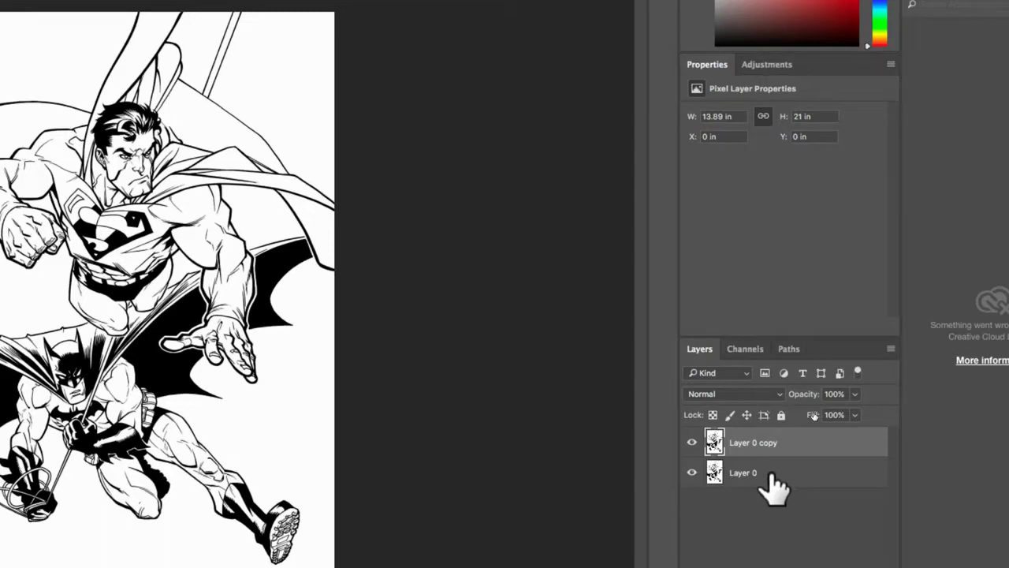
right_click(761, 445)
left_click(803, 70)
left_click(465, 189)
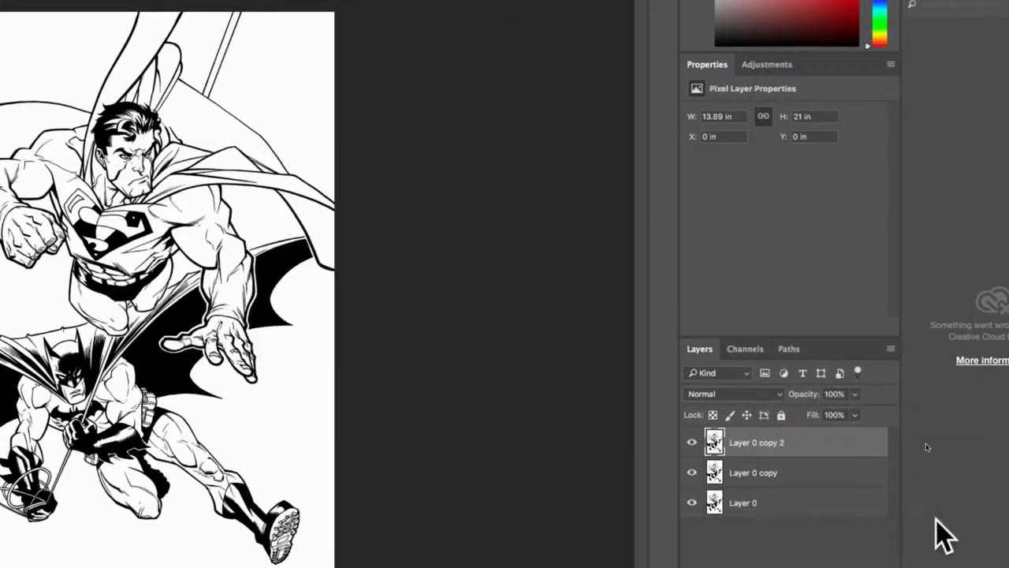
Rename Layer 0 copy 2 to LINES
double_click(762, 444)
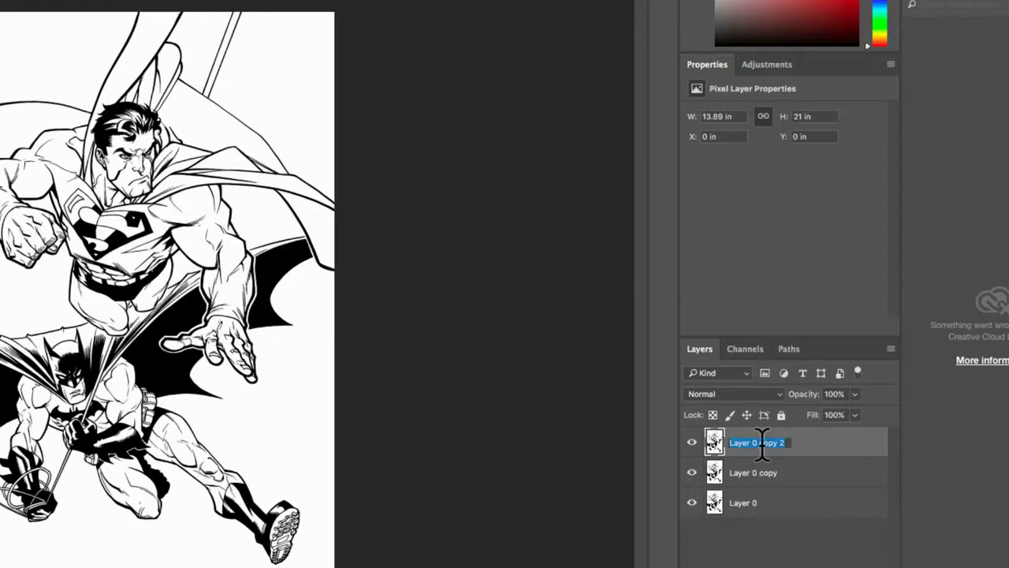
type("LINES")
key("Return")
Rename Layer 0 copy to COLOR
left_click(761, 477)
double_click(762, 473)
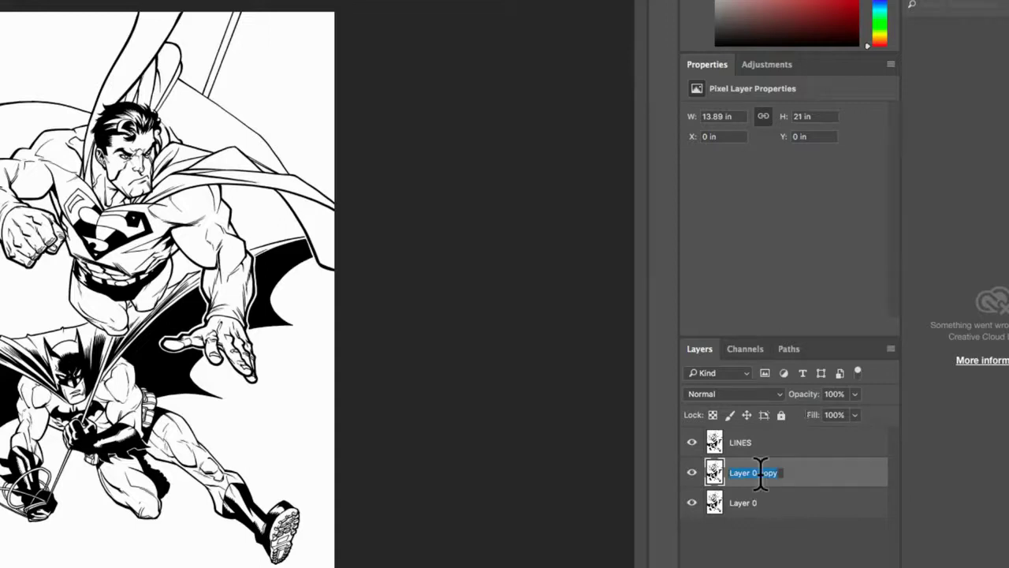
type("COLO")
type("R")
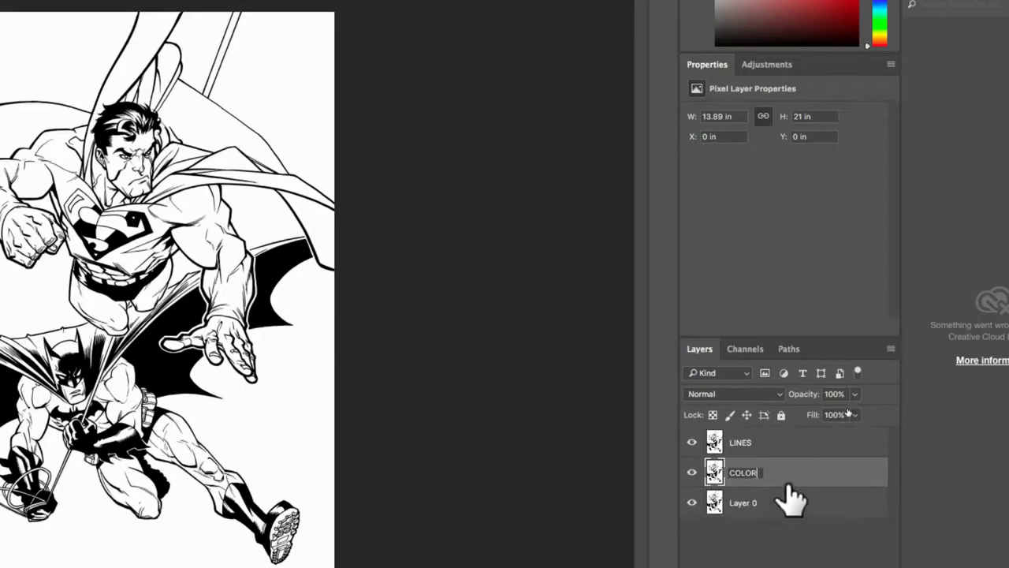
Commit the COLOR name and confirm the LINES layer's blending settings
left_click(866, 462)
left_click(868, 447)
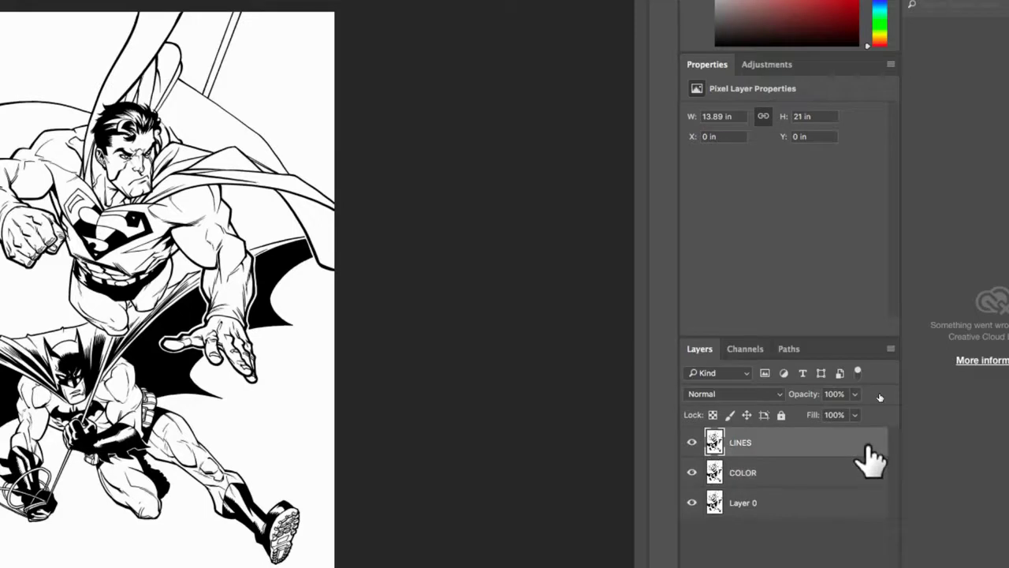
double_click(868, 446)
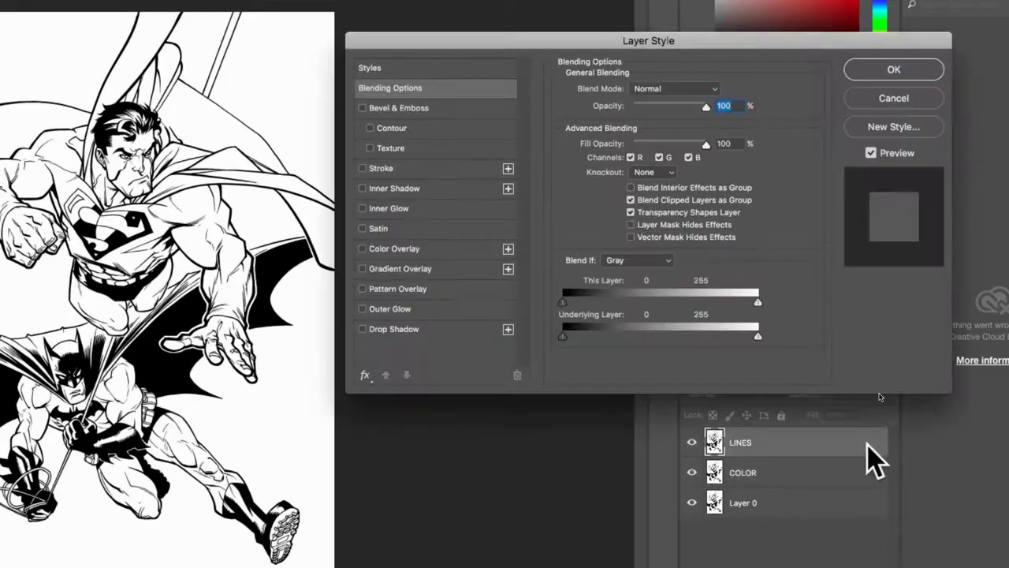
left_click(918, 72)
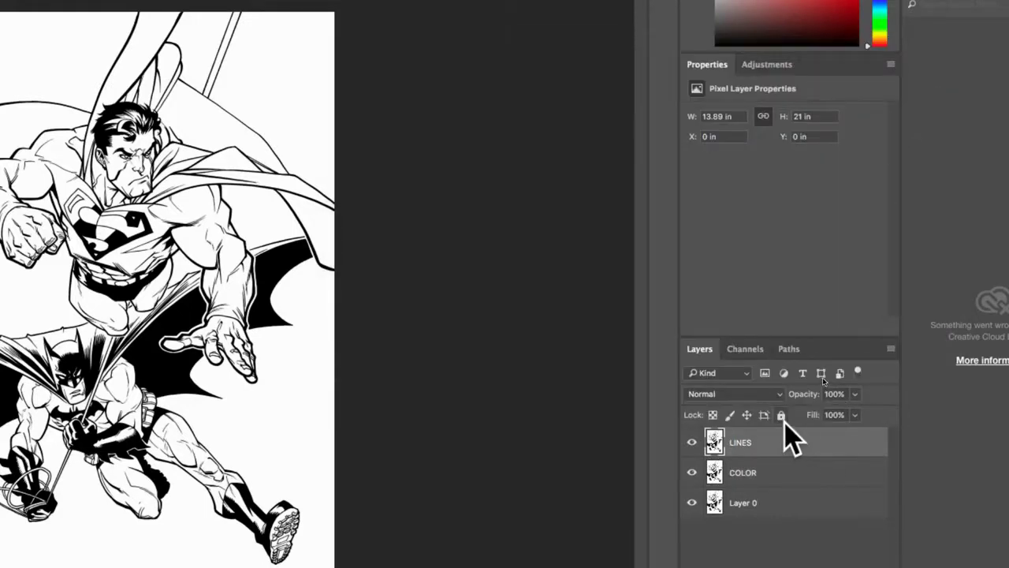
Set LINES to Multiply blending, lock it completely, and select the COLOR layer
left_click(781, 416)
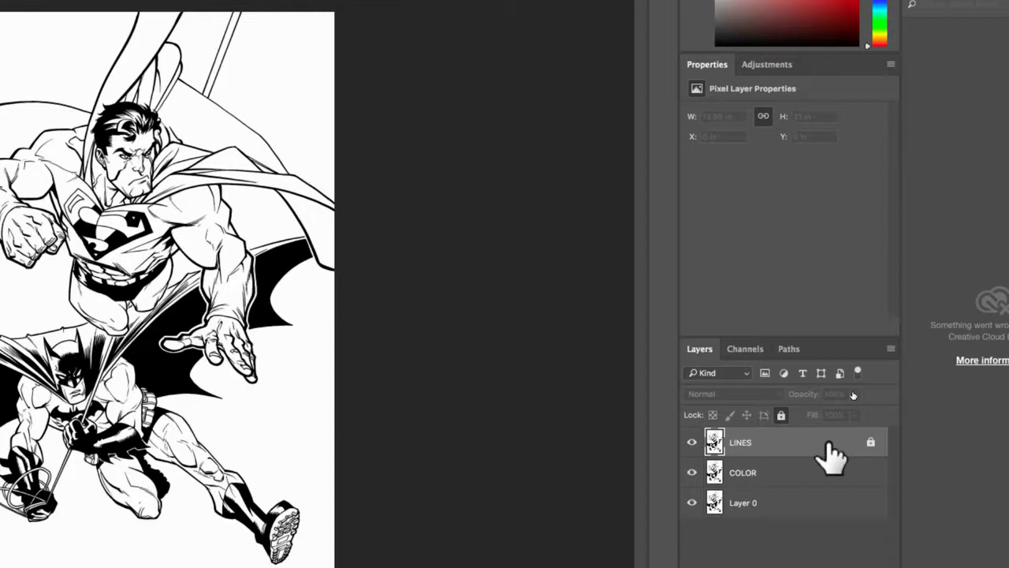
left_click(781, 416)
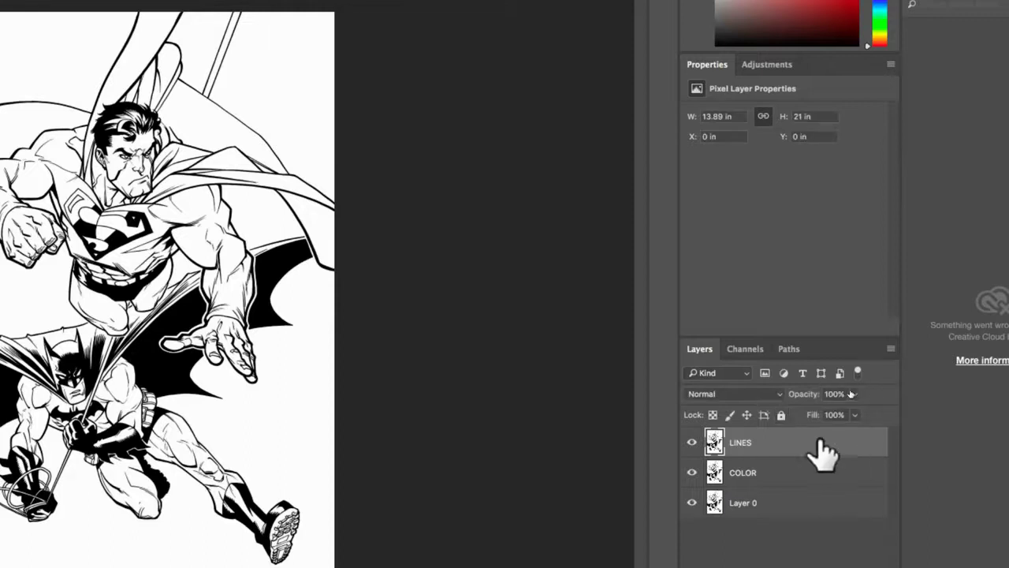
left_click(779, 394)
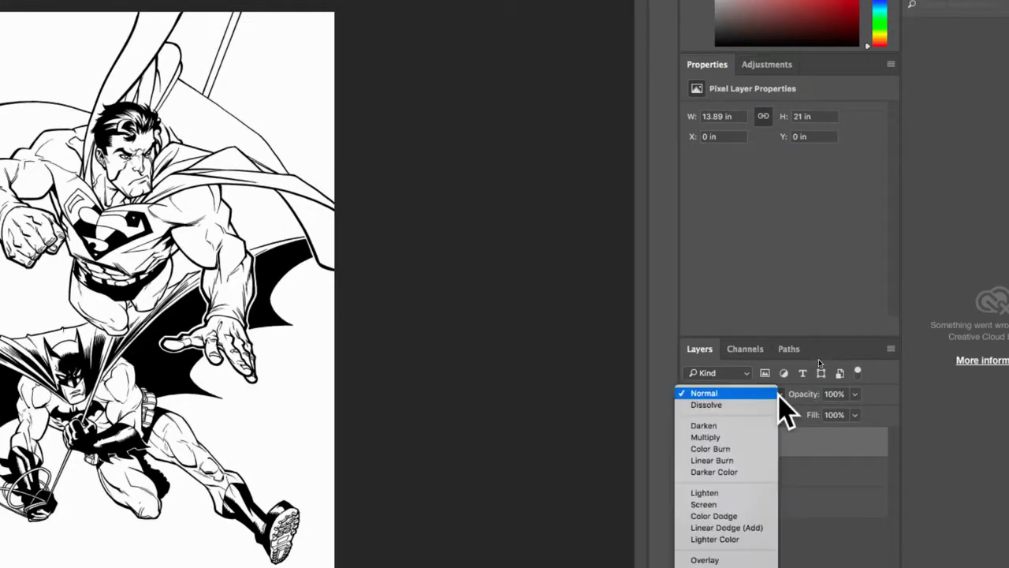
left_click(731, 437)
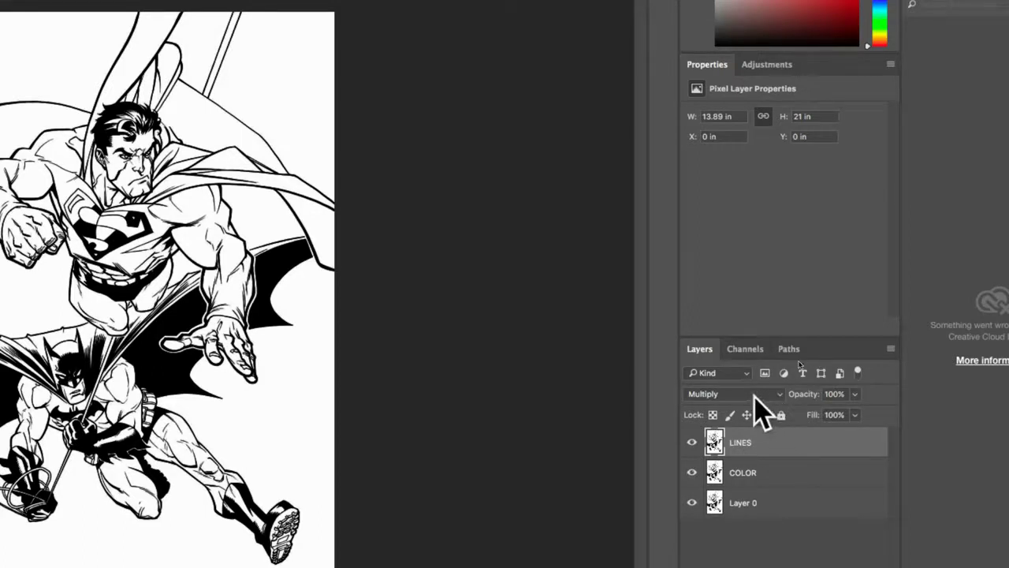
left_click(781, 416)
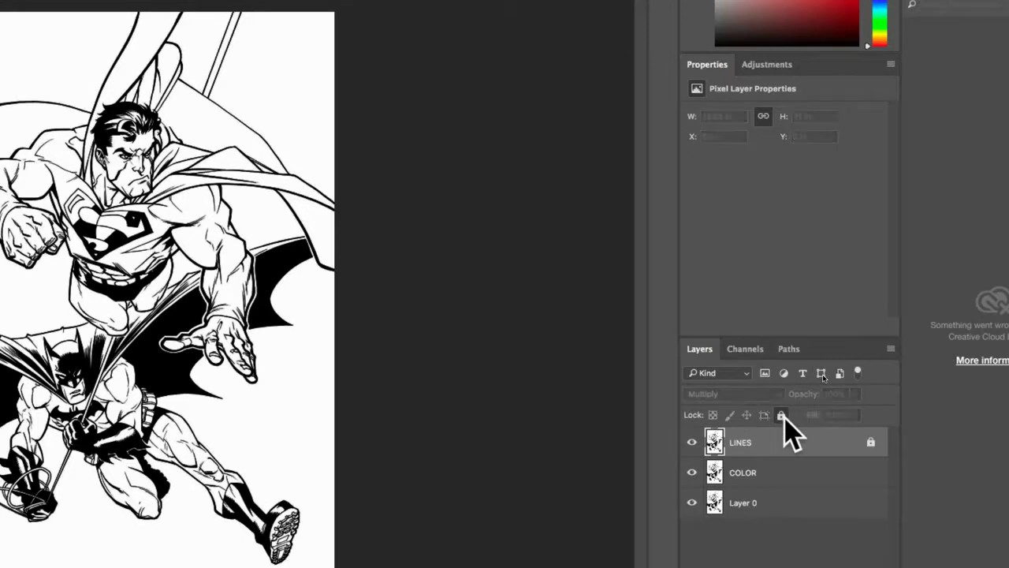
left_click(774, 473)
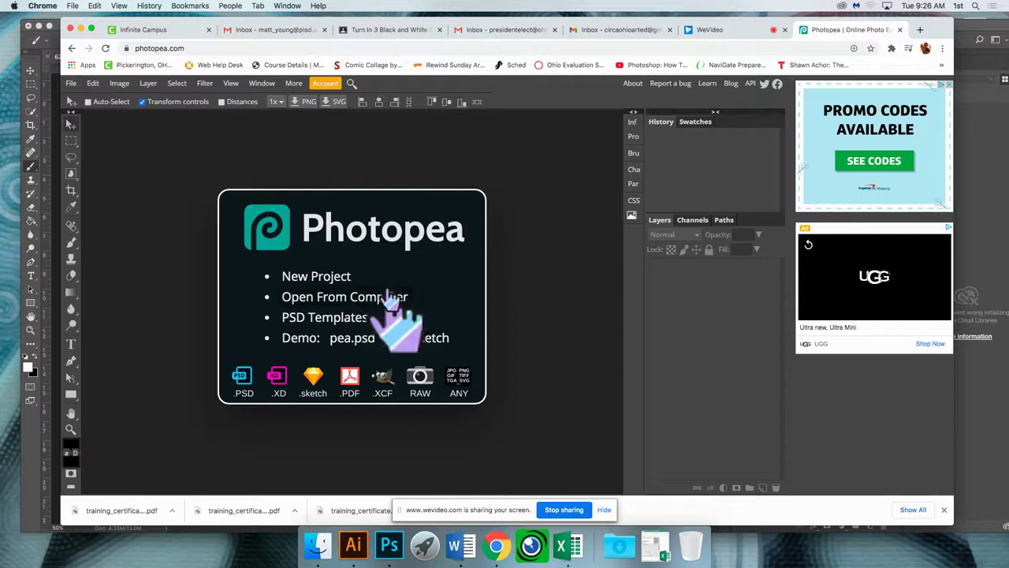
Open the Batman/Superman JPG from the ORANGE AAC drive in Photopea
left_click(310, 304)
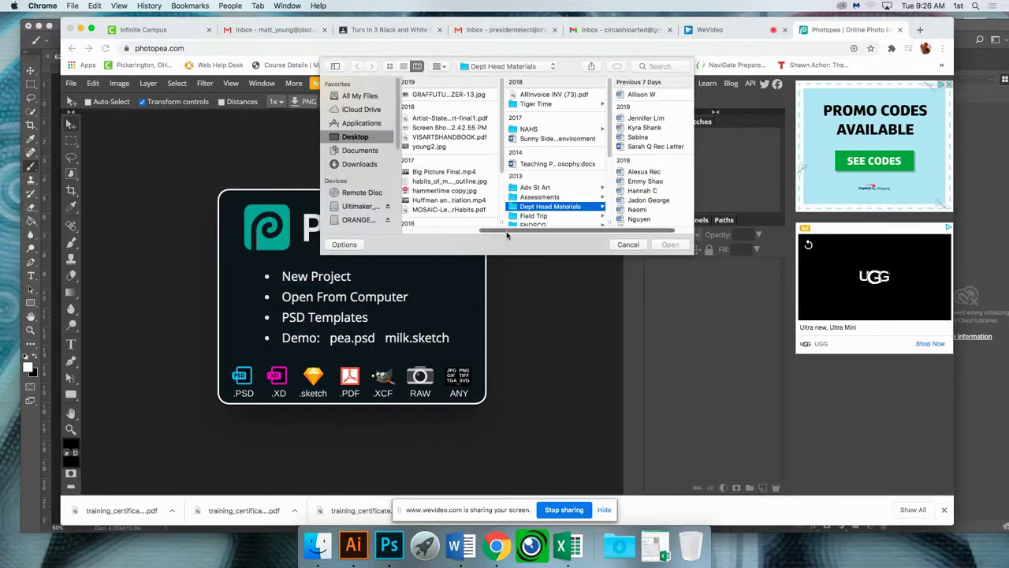
left_click(359, 220)
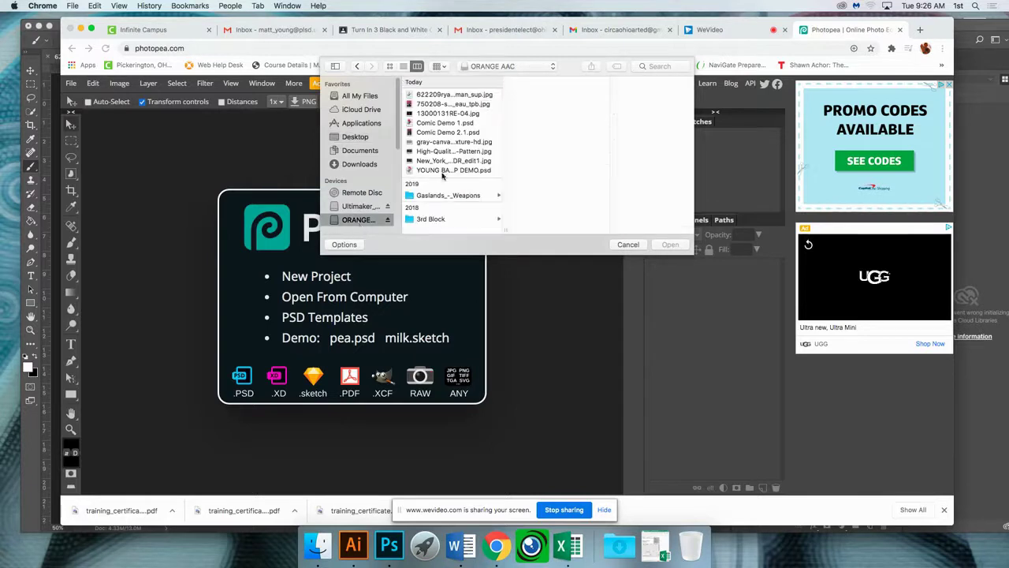
double_click(435, 95)
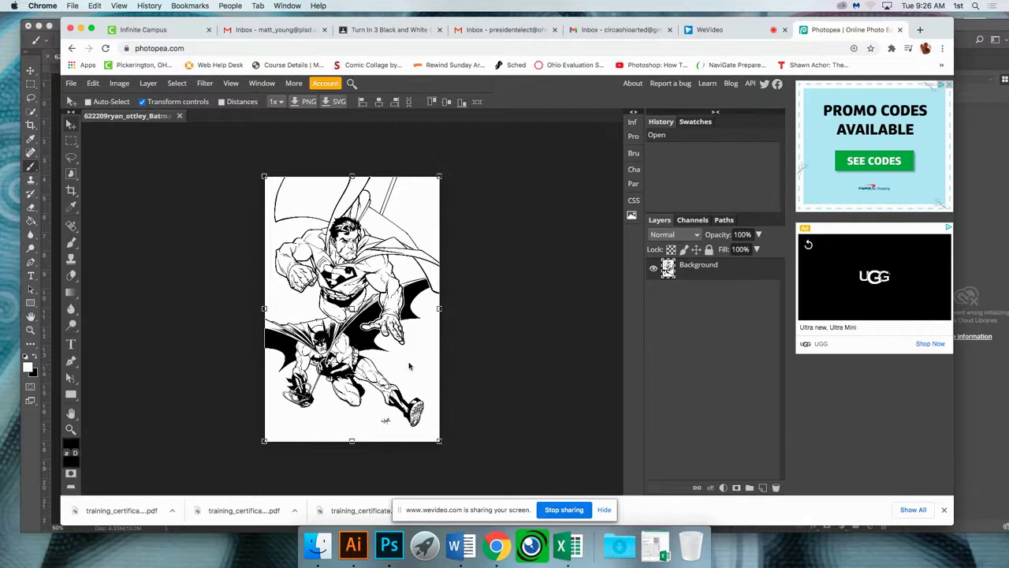
Check the Image menu without applying anything, then select the Brush tool
left_click(119, 84)
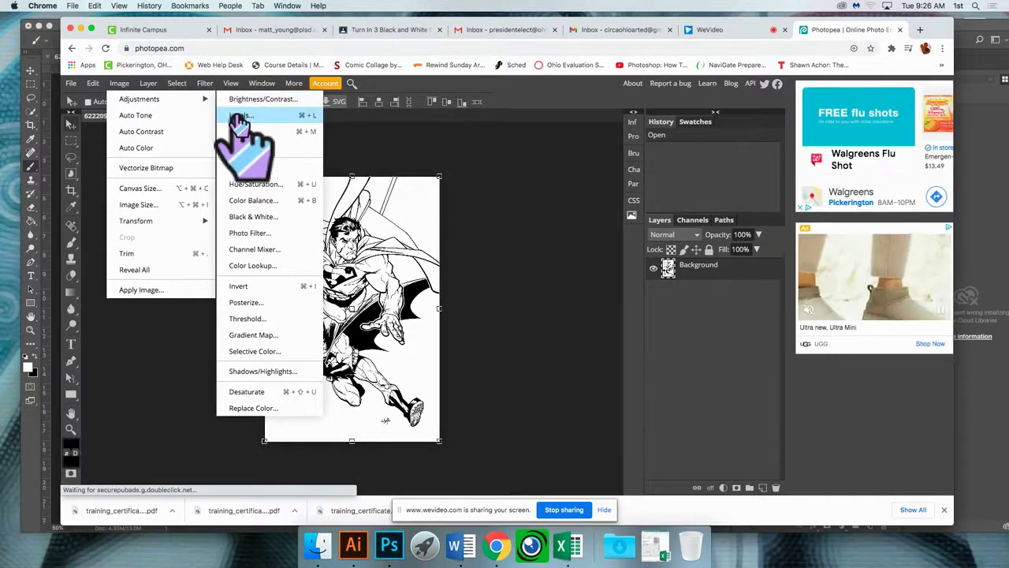
left_click(489, 145)
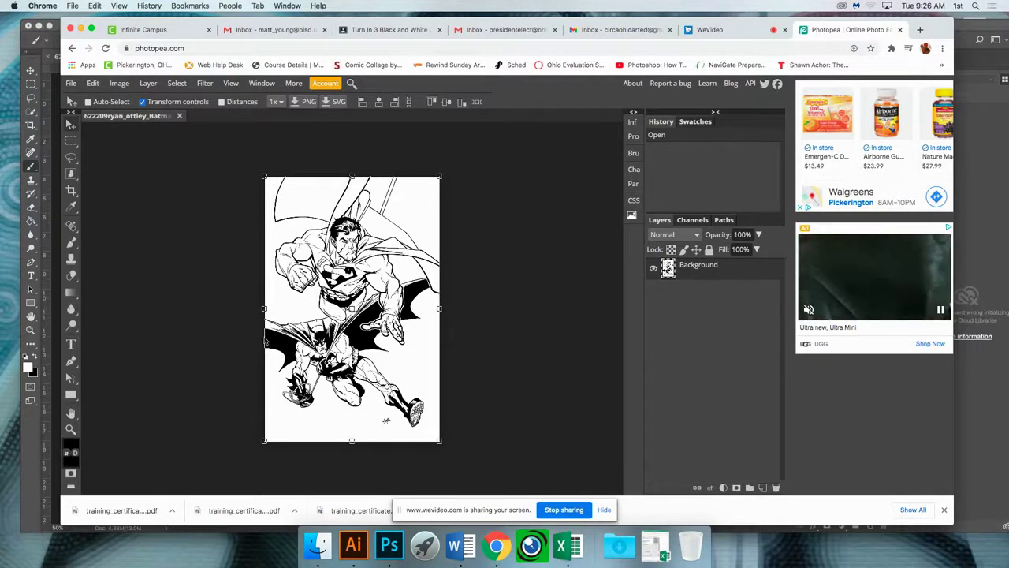
left_click(72, 244)
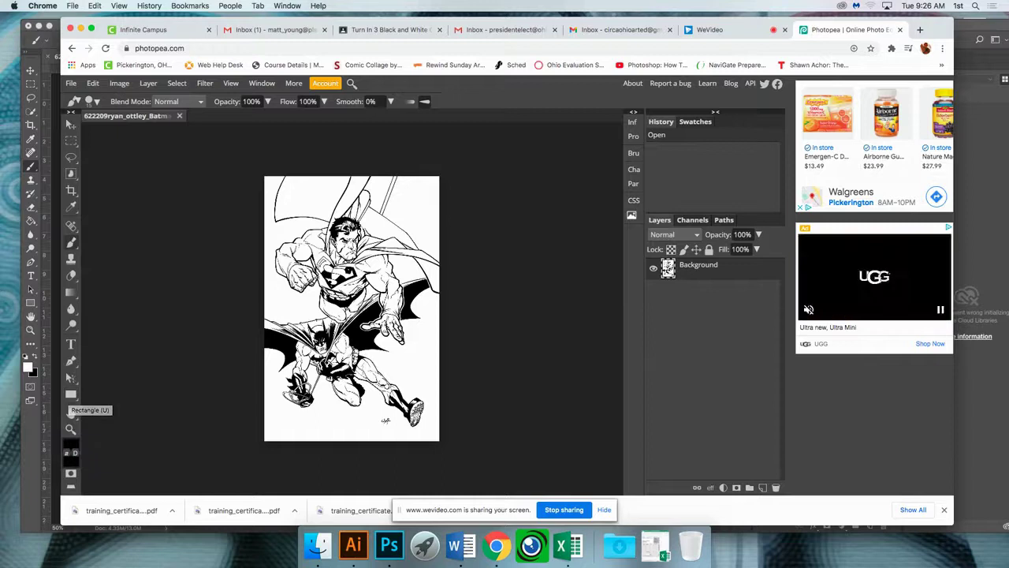
Set the foreground colour to white and paint over the signature near the page bottom
left_click(71, 452)
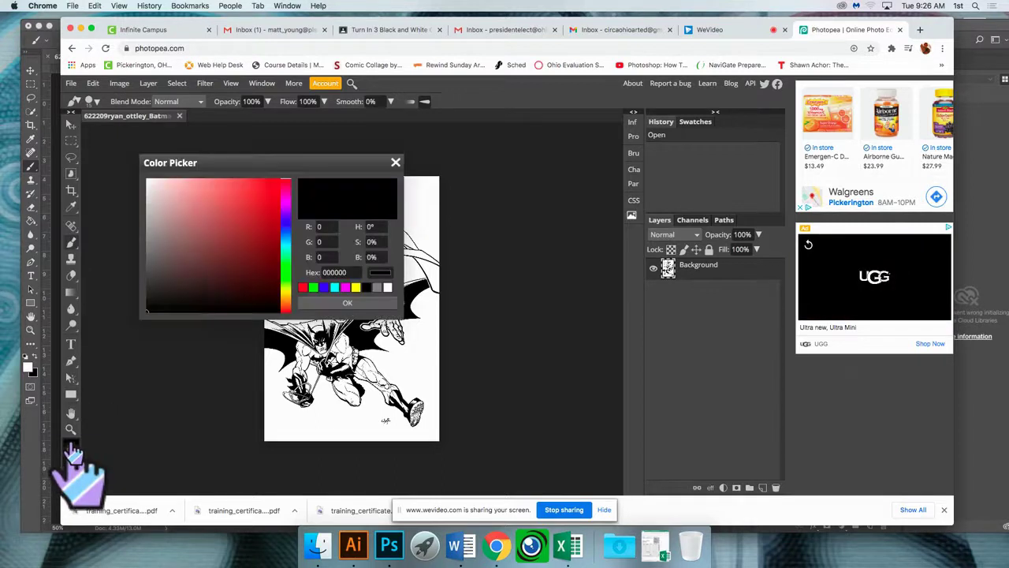
left_click_drag(196, 231, 147, 180)
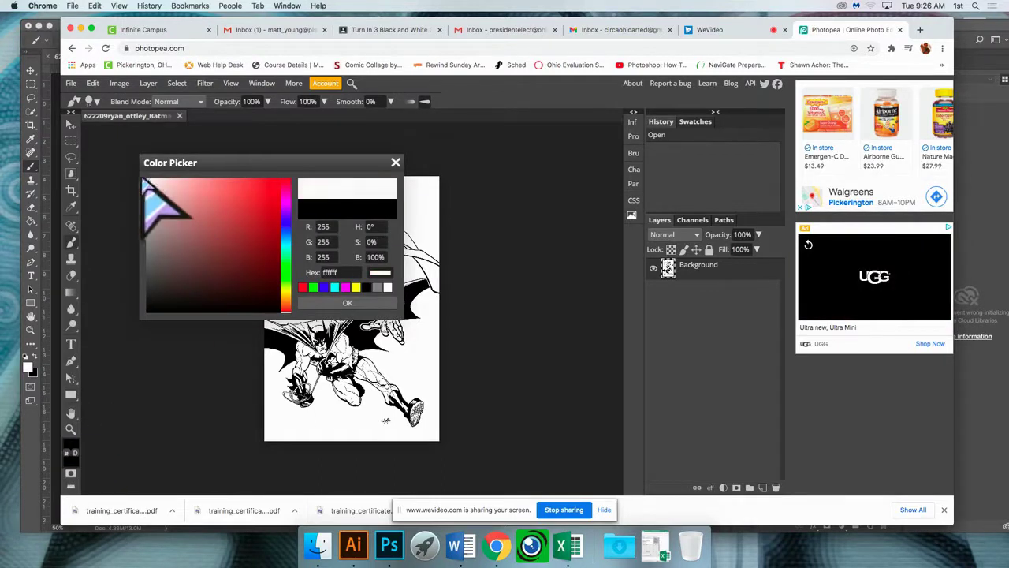
left_click(347, 302)
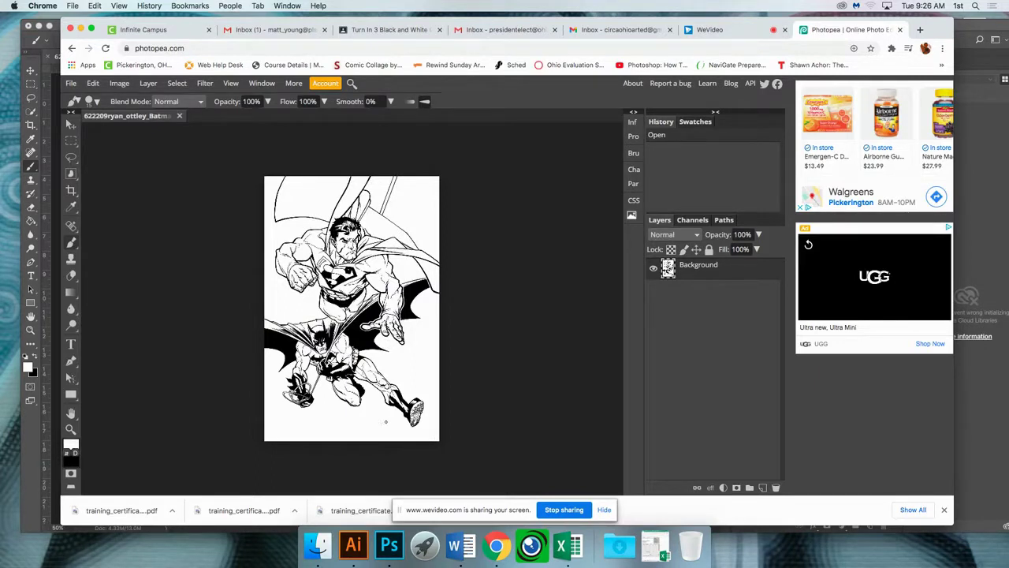
left_click_drag(387, 423, 381, 419)
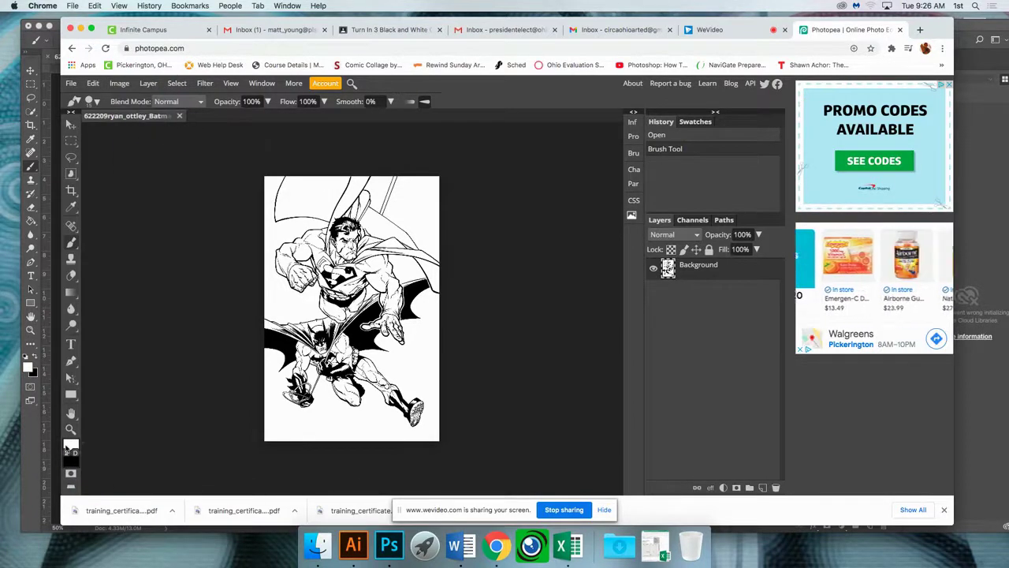
Duplicate the Background layer twice
right_click(698, 271)
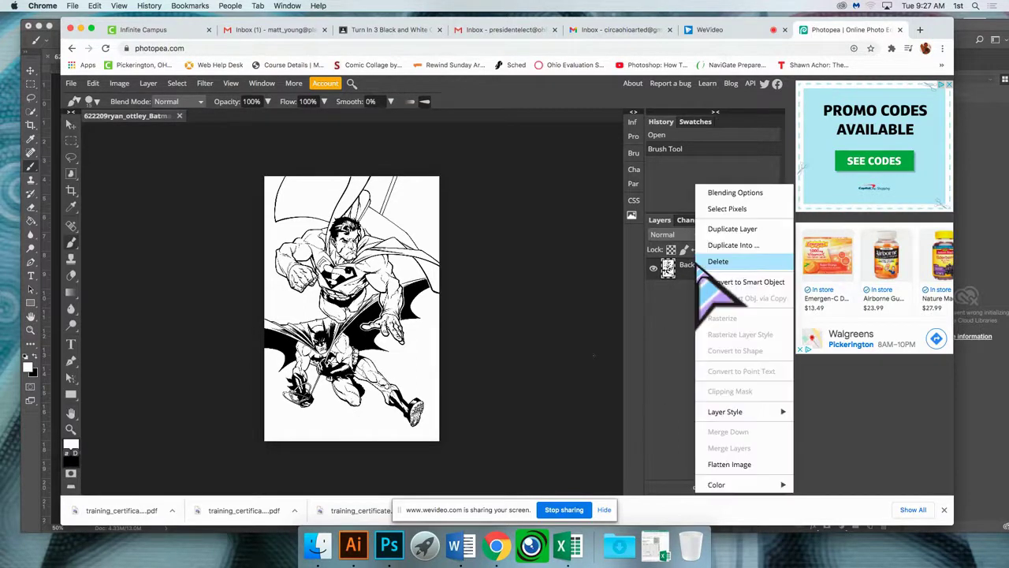
left_click(729, 229)
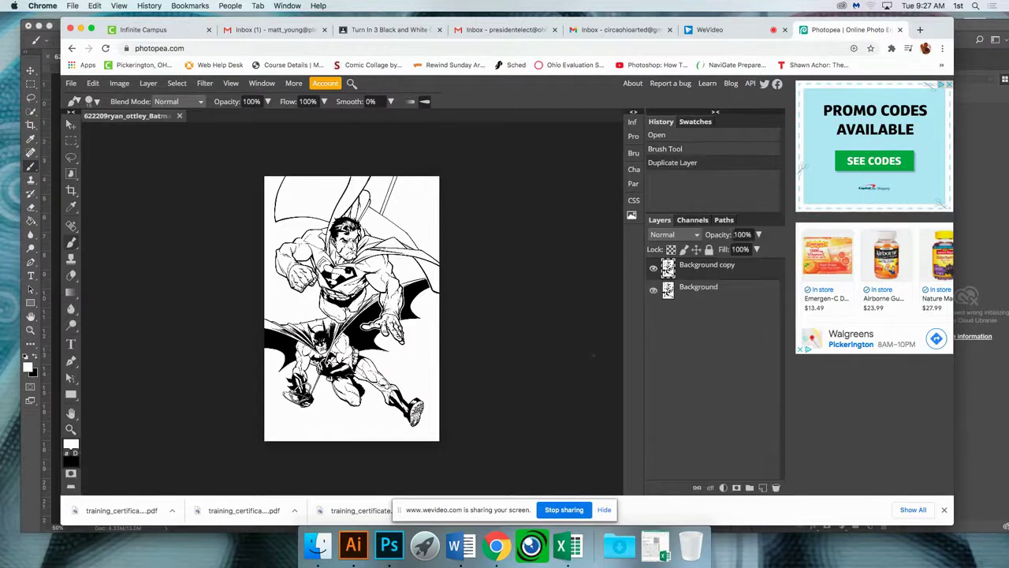
right_click(697, 266)
left_click(727, 230)
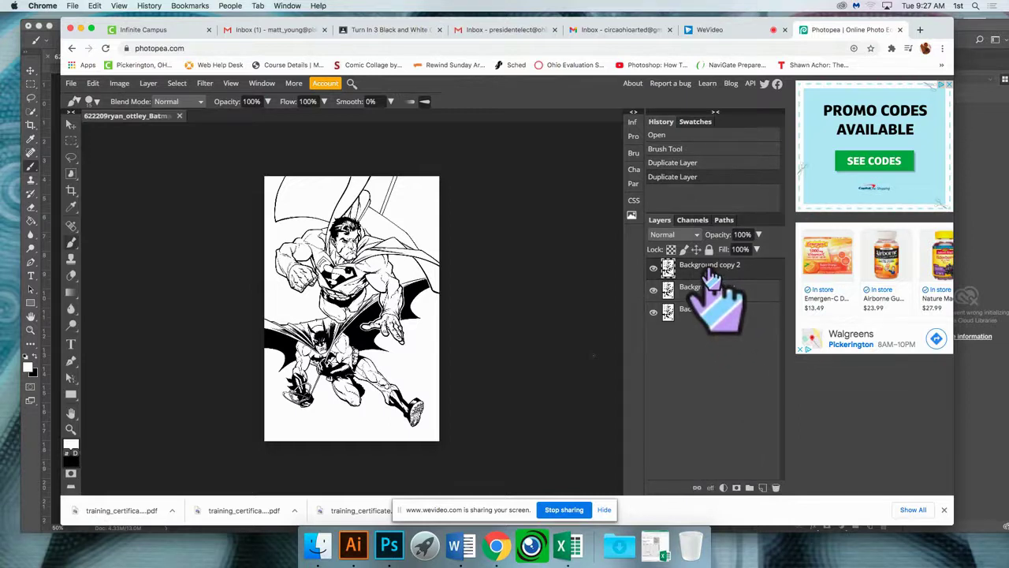
Rename the top copy LINES and the middle copy COLOR
double_click(709, 266)
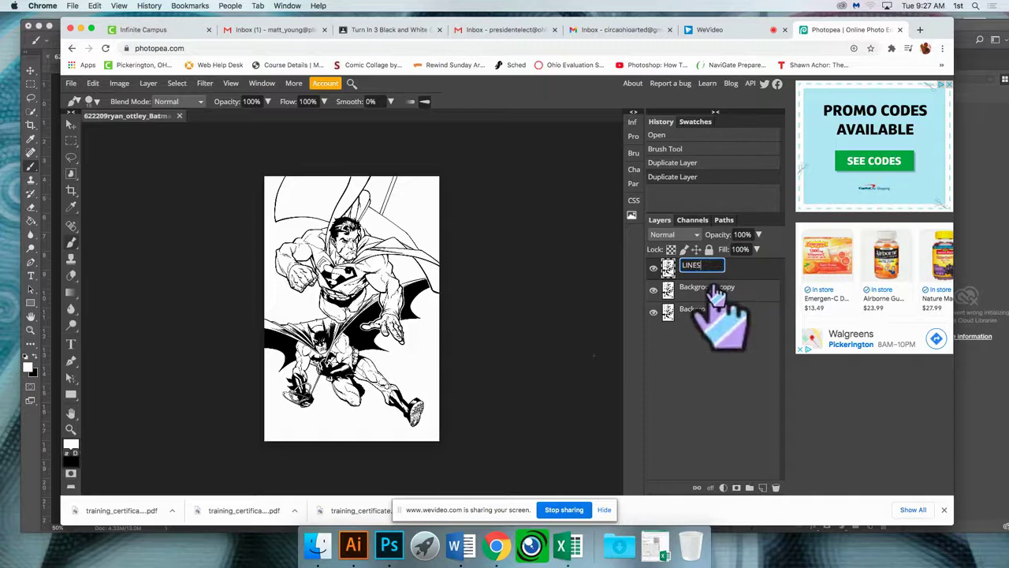
double_click(701, 287)
type("COLOR")
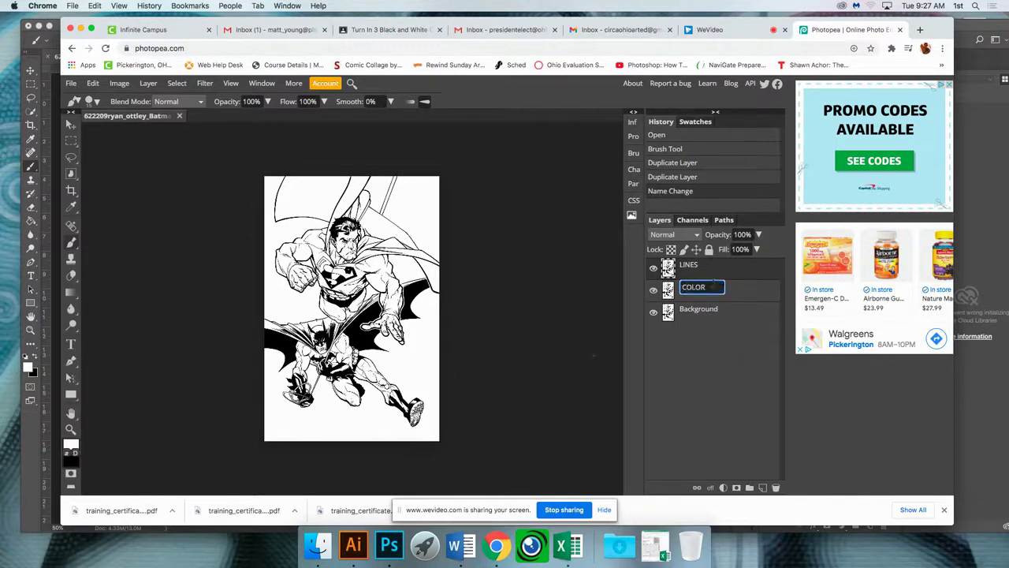
left_click(715, 285)
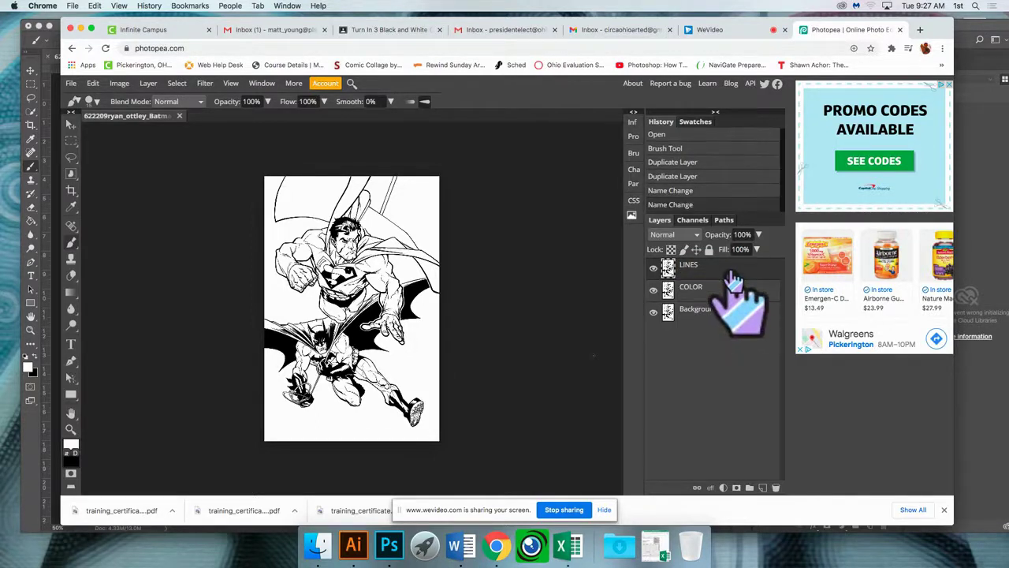
Set LINES to Multiply, lock it fully, and select the COLOR layer
left_click(694, 234)
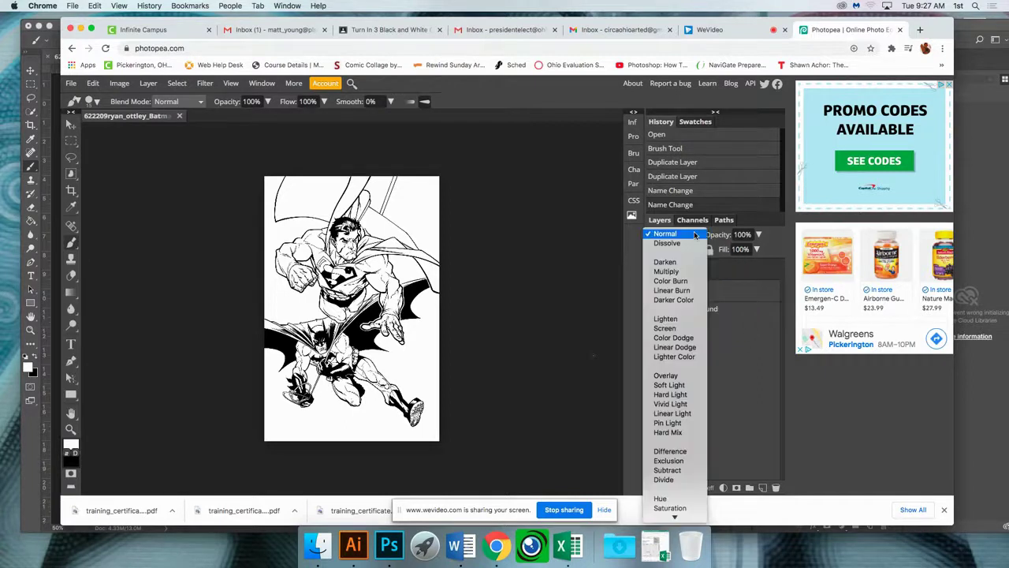
left_click(666, 272)
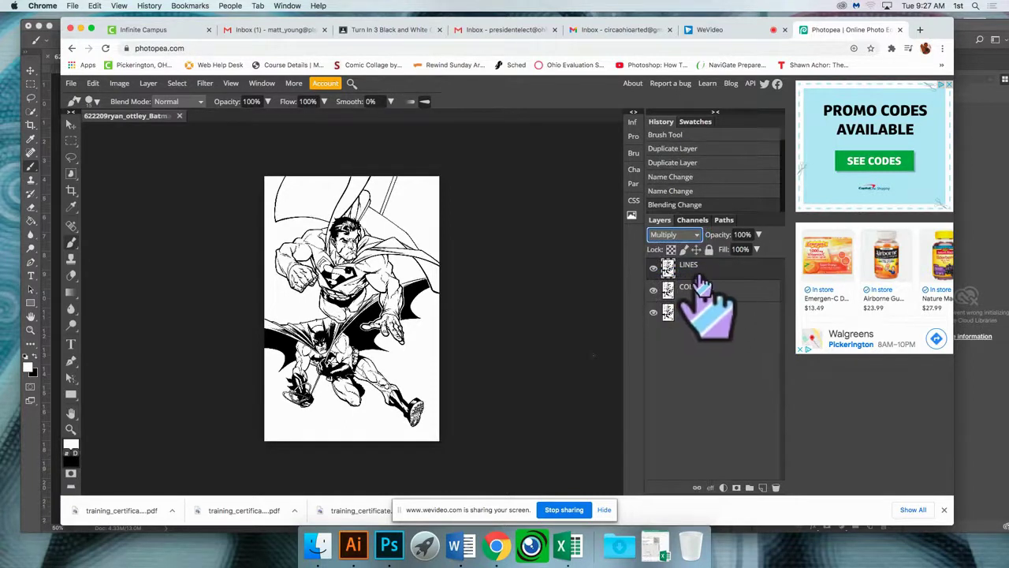
left_click(709, 249)
left_click(714, 290)
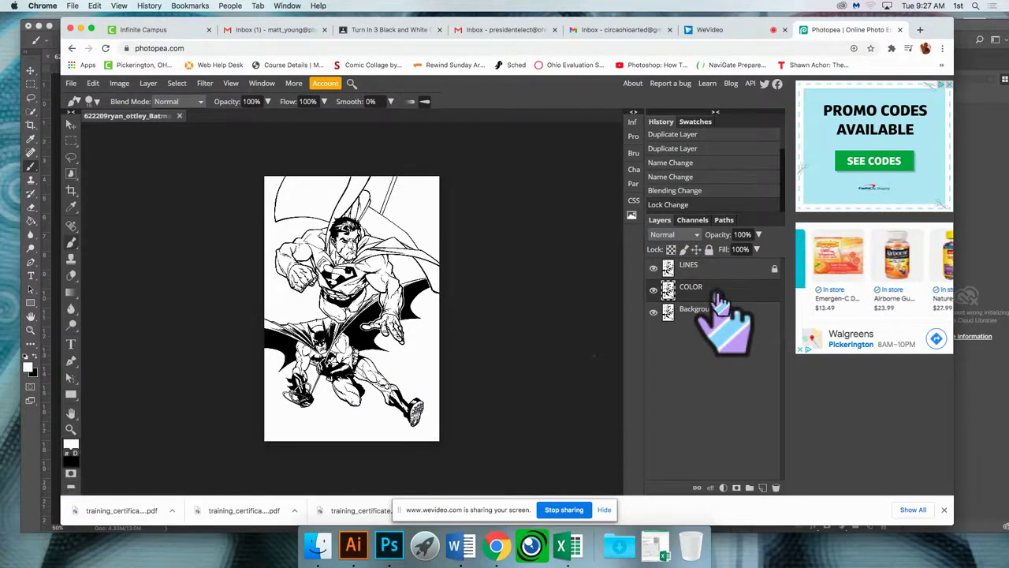